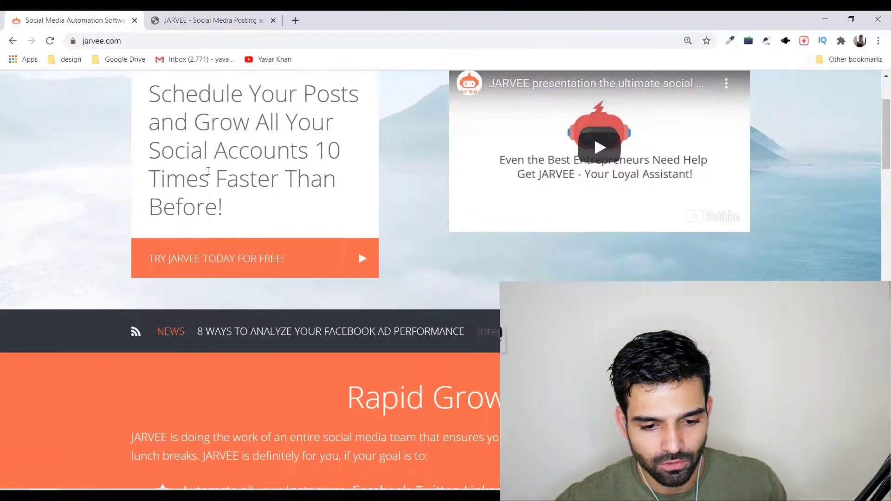
scroll(354, 133, "down", 5)
scroll(209, 195, "down", 3)
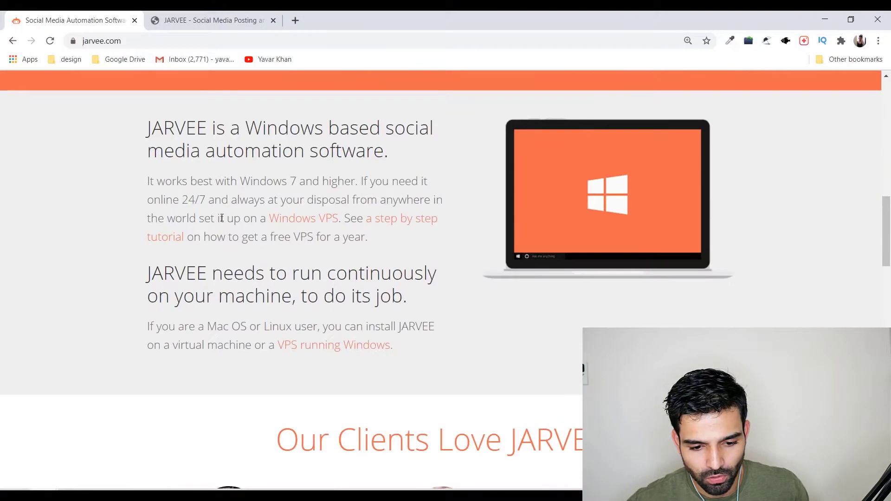
scroll(127, 216, "up", 2)
- Highlight the sentence stating JARVEE is Windows-based software on jarvee.com
left_click_drag(398, 229, 430, 268)
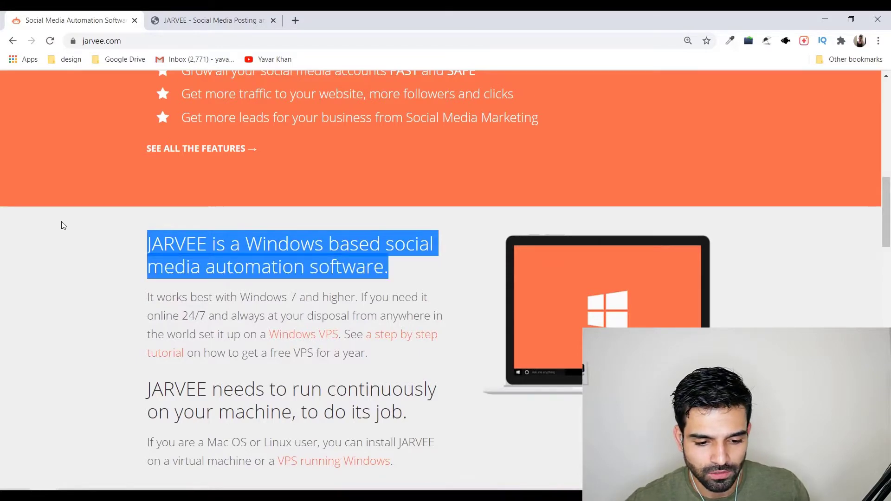
scroll(60, 223, "down", 2)
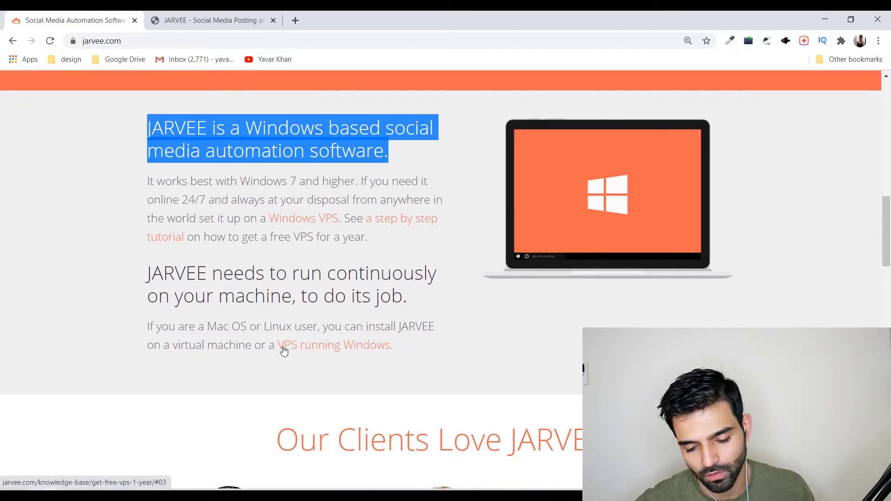
scroll(275, 352, "down", 2)
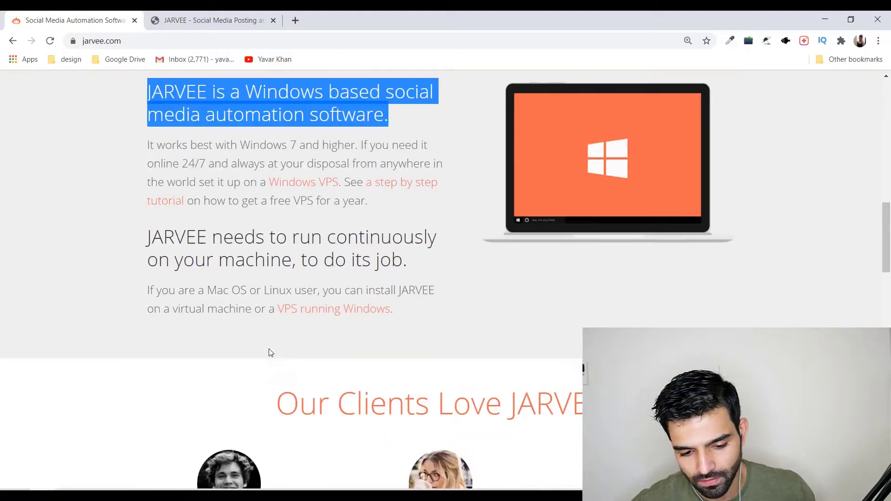
scroll(313, 302, "down", 5)
scroll(314, 324, "down", 5)
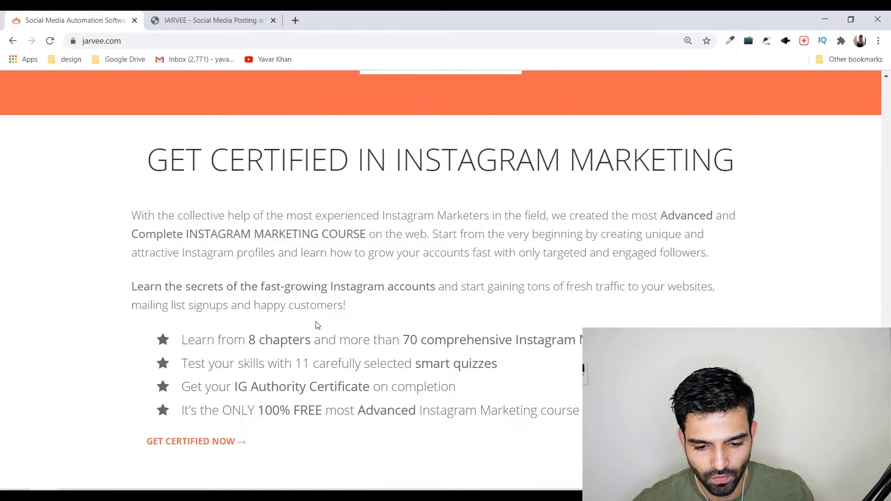
scroll(315, 319, "up", 12)
scroll(331, 306, "up", 10)
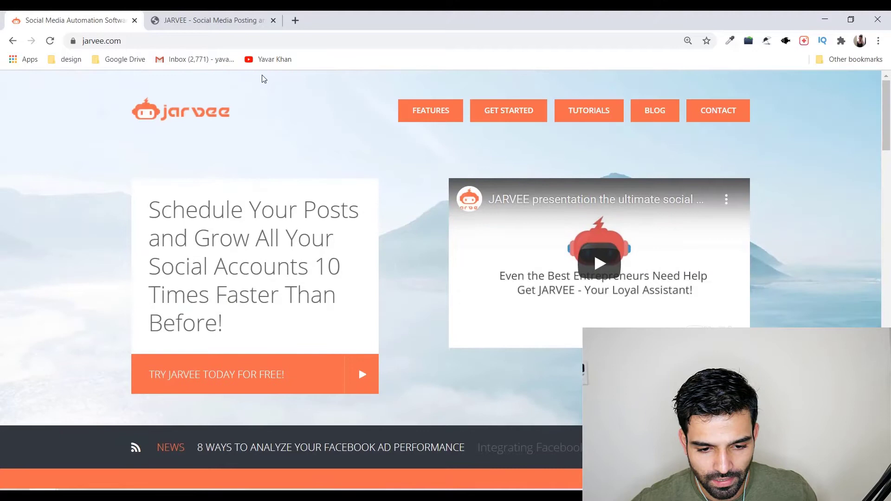
key("alt+Tab")
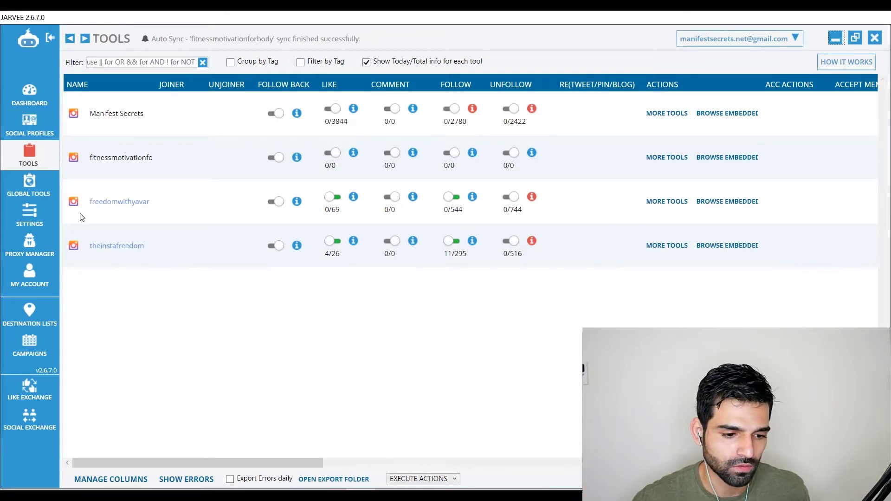
- View Manifest Secrets' daily Accounts Statistics from the social profiles list, then dismiss them
left_click(30, 125)
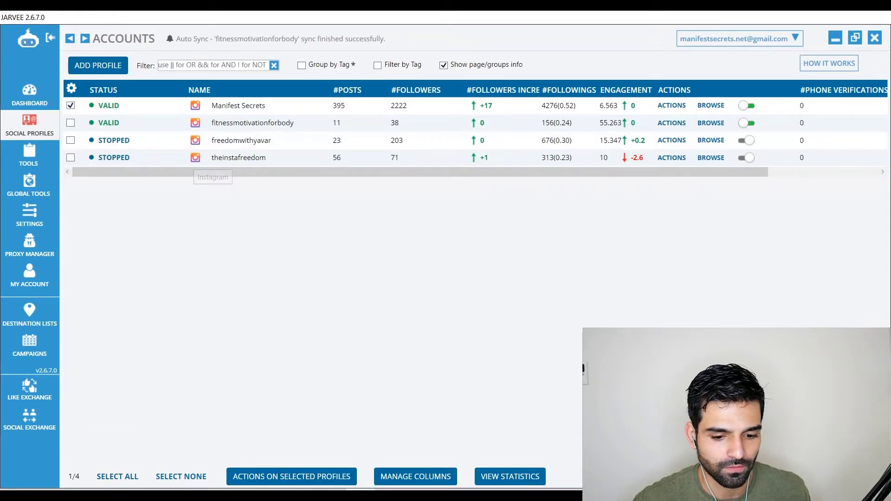
left_click(510, 476)
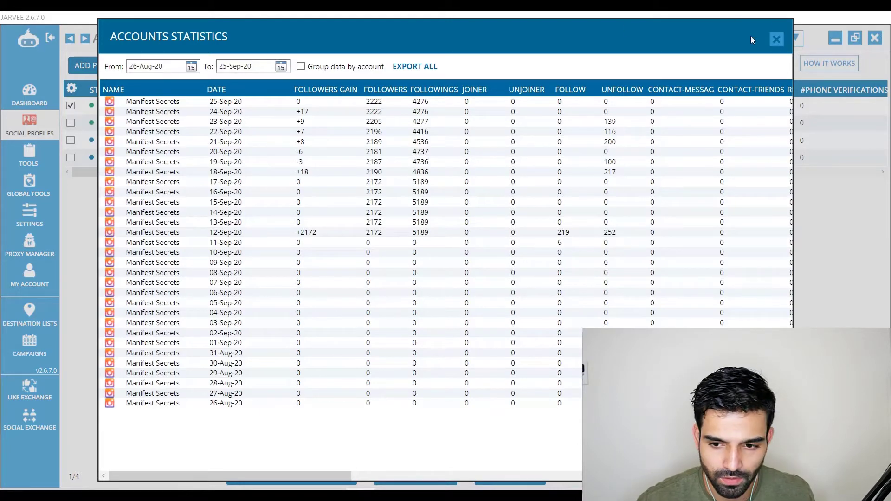
left_click(777, 39)
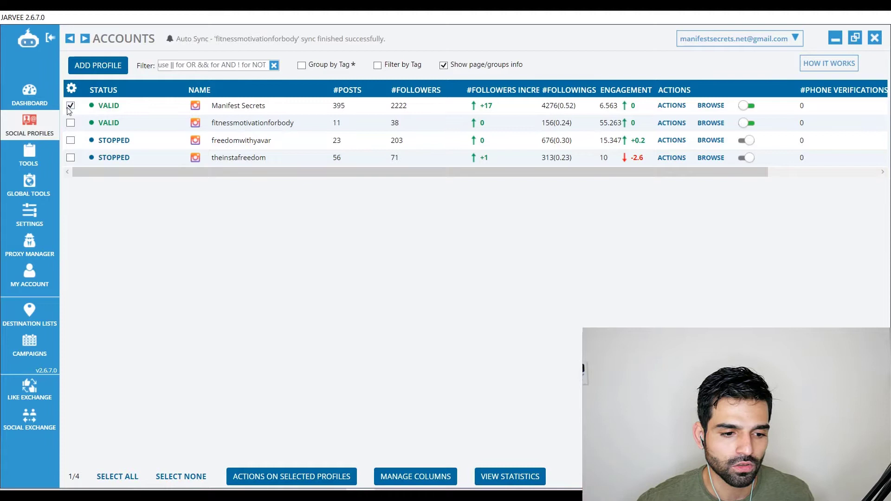
- Go to the Tools page listing the automation tools per account
left_click(51, 154)
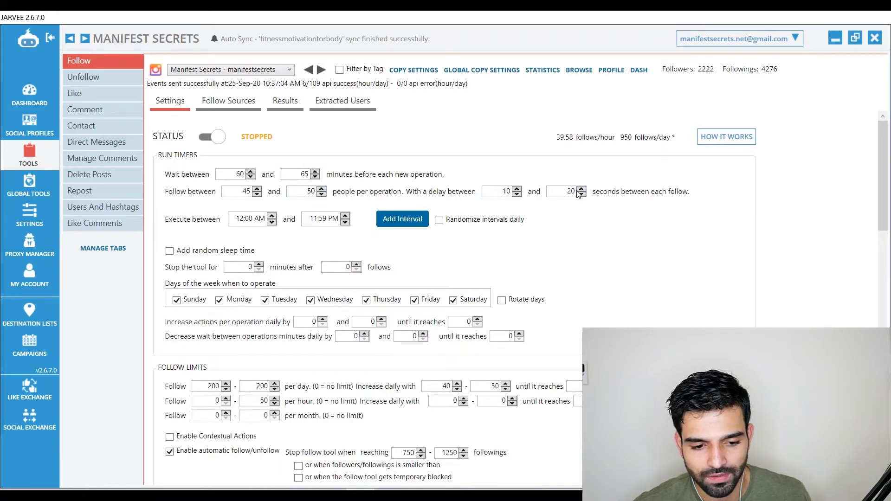
scroll(391, 358, "down", 1)
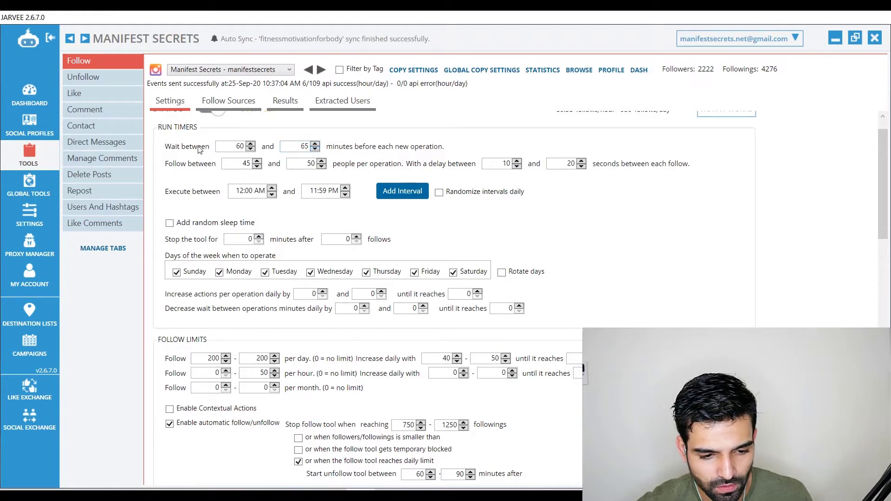
scroll(209, 181, "up", 1)
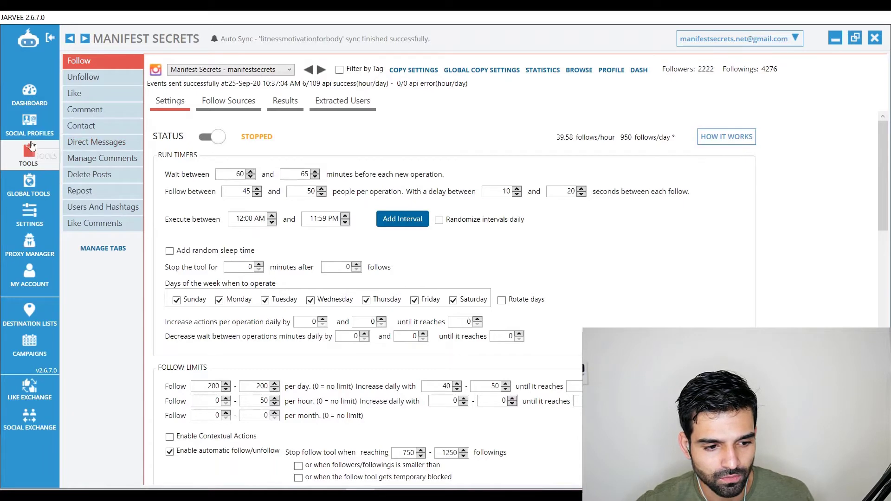
- Add a new Instagram profile so Instagram Account 5 appears pending, then return to the tools table
left_click(30, 125)
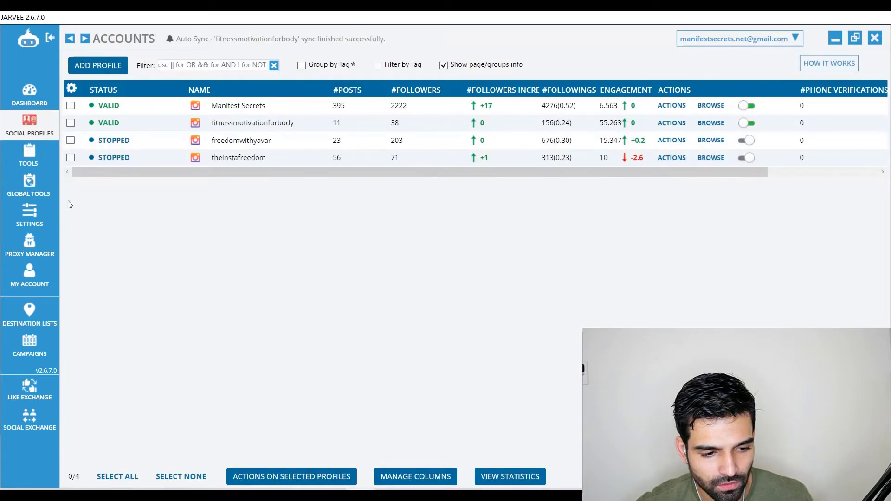
left_click(106, 70)
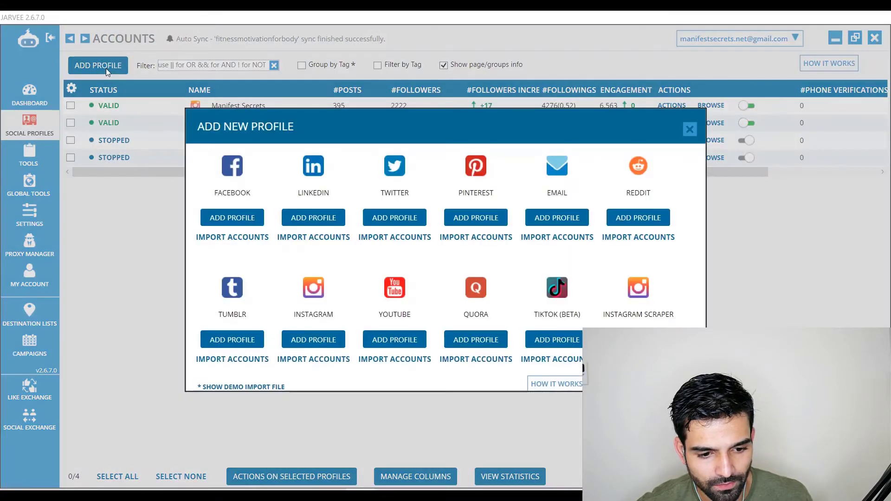
left_click(313, 340)
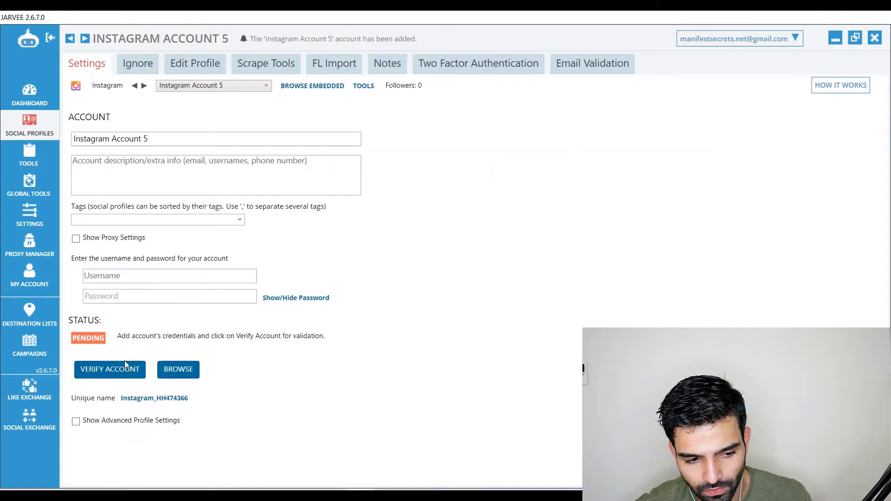
left_click(29, 132)
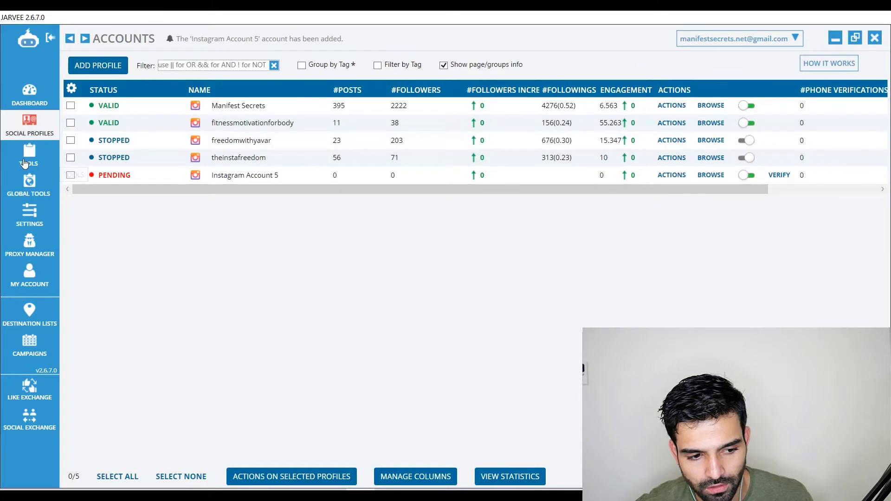
left_click(23, 164)
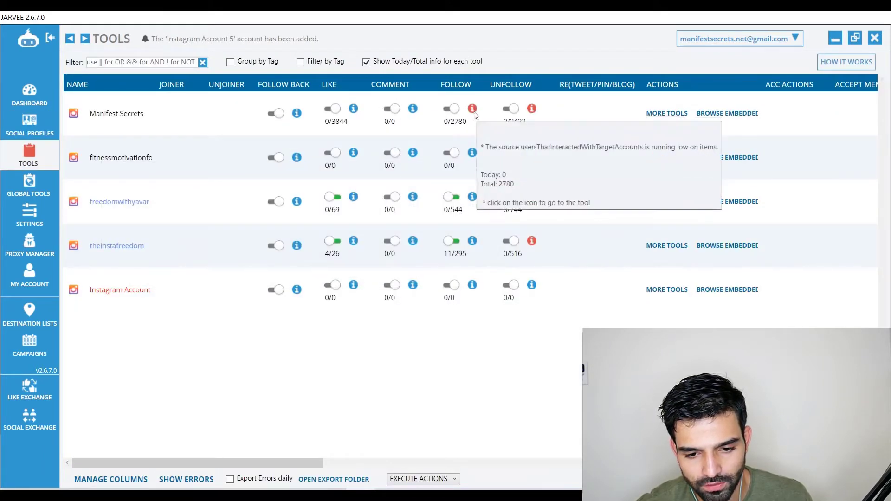
mouse_move(531, 109)
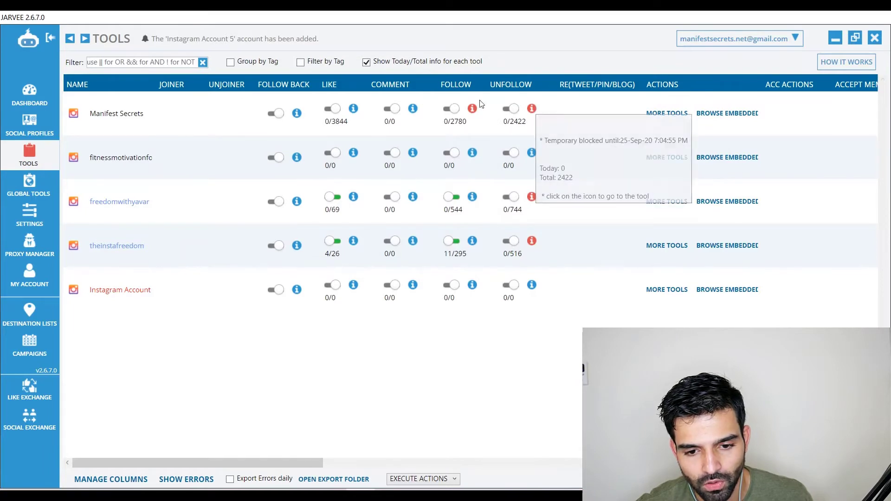
- In Manifest Secrets' Follow Run Timers, reduce follows per operation to 35–40 (about 787 per day)
left_click(473, 110)
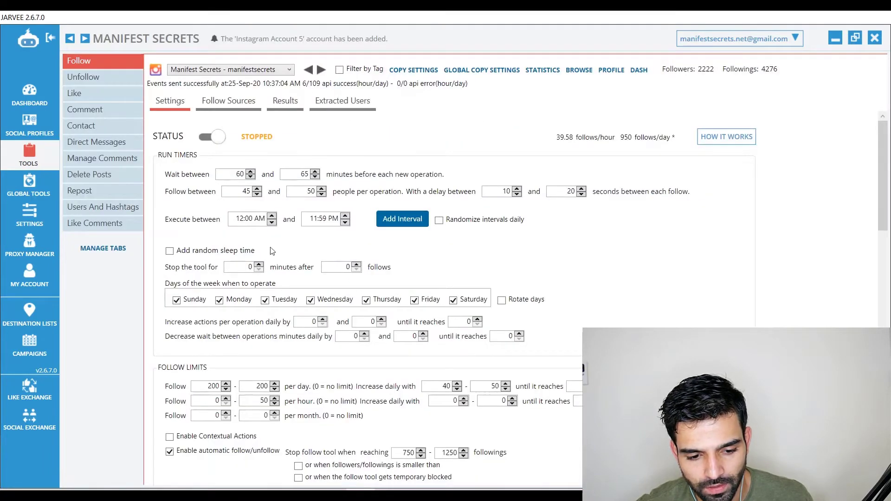
scroll(462, 281, "down", 3)
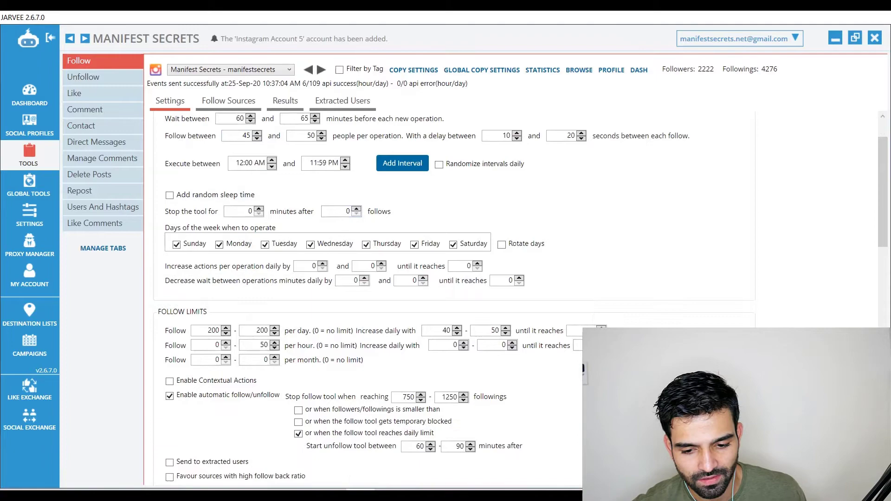
scroll(462, 280, "down", 5)
scroll(457, 272, "down", 2)
scroll(445, 278, "down", 3)
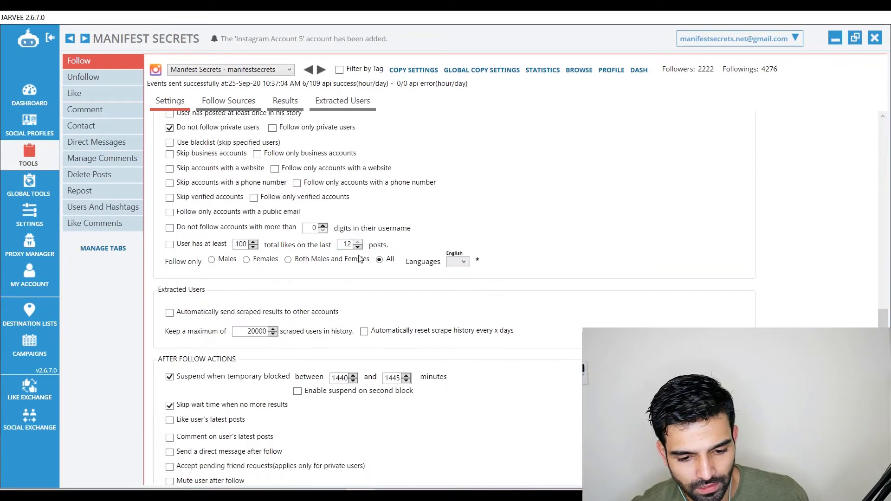
scroll(407, 295, "down", 3)
scroll(407, 295, "down", 3)
scroll(375, 282, "up", 10)
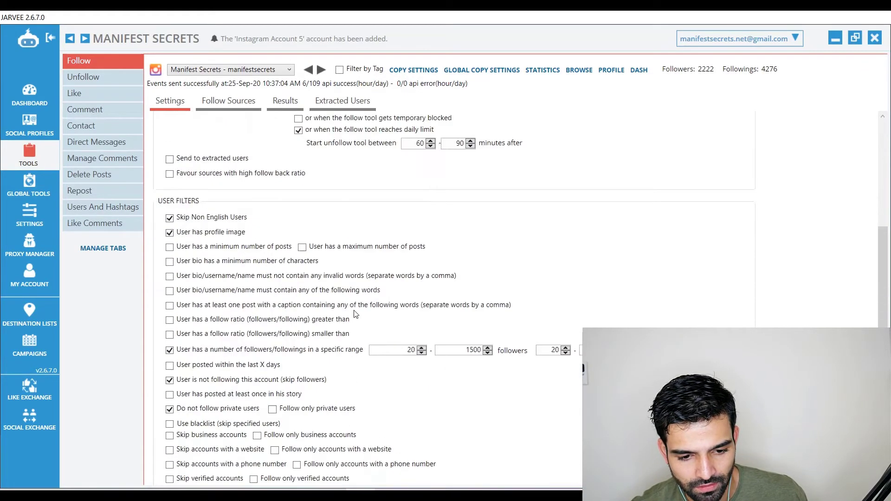
scroll(343, 271, "up", 4)
scroll(344, 272, "up", 3)
scroll(238, 149, "down", 1)
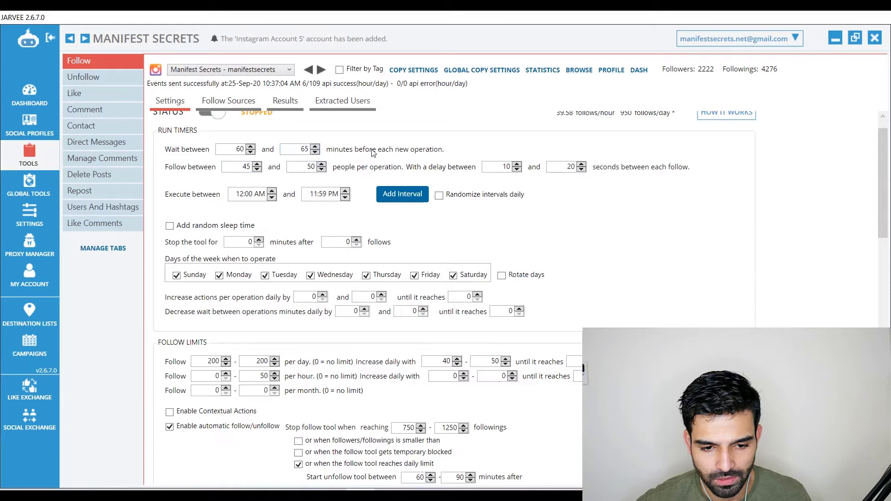
left_click(321, 170)
left_click(322, 170)
left_click(322, 170)
scroll(633, 228, "up", 1)
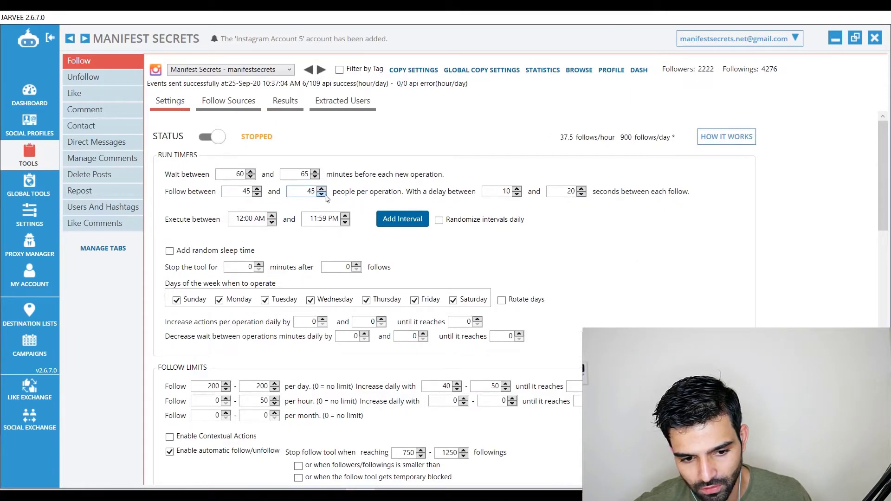
left_click(257, 194)
left_click(257, 194)
left_click(257, 194)
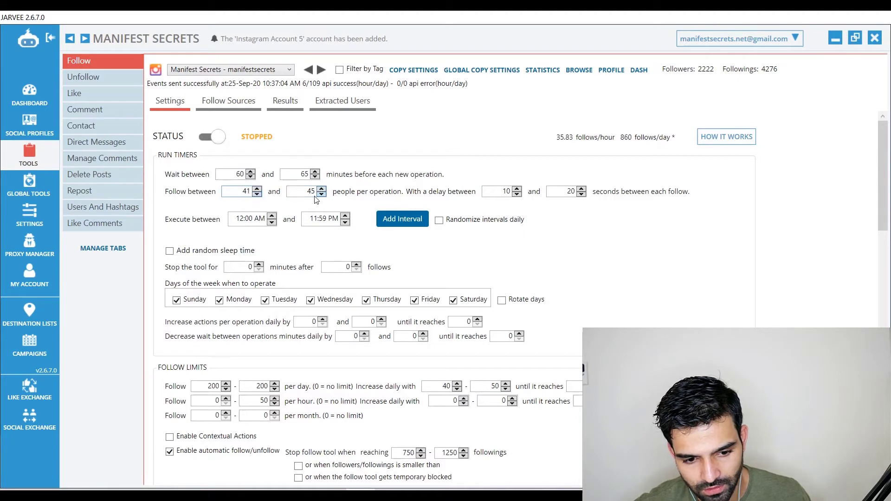
left_click(257, 194)
left_click(321, 194)
left_click(320, 195)
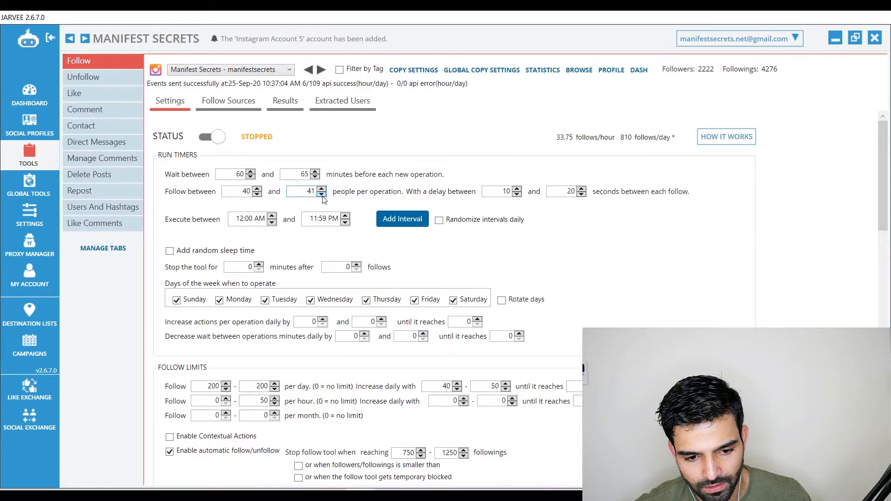
left_click(256, 194)
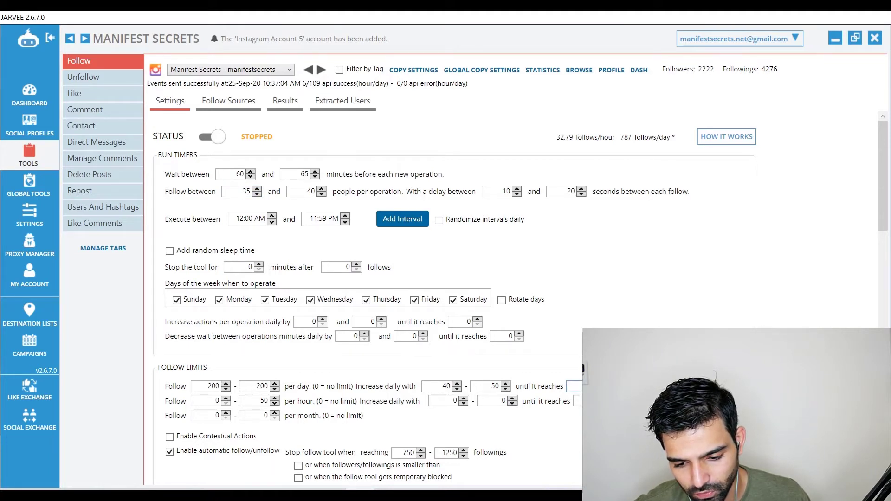
scroll(583, 368, "down", 1)
scroll(580, 335, "down", 1)
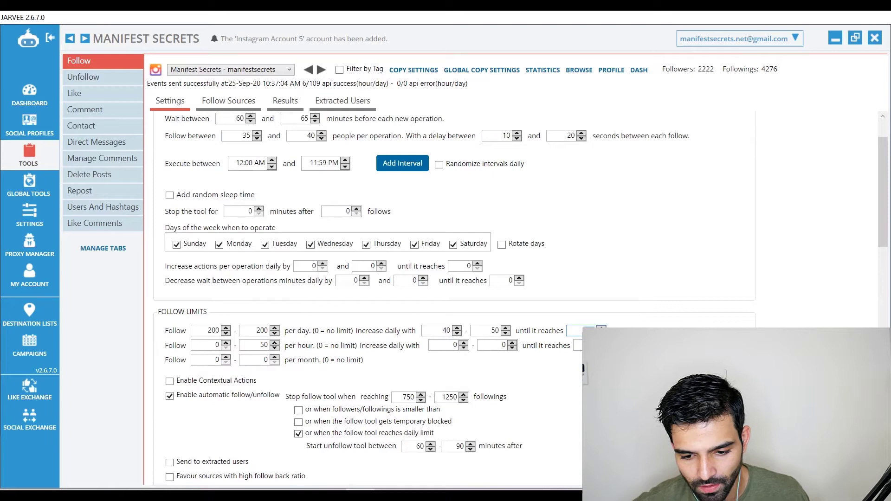
scroll(313, 280, "down", 3)
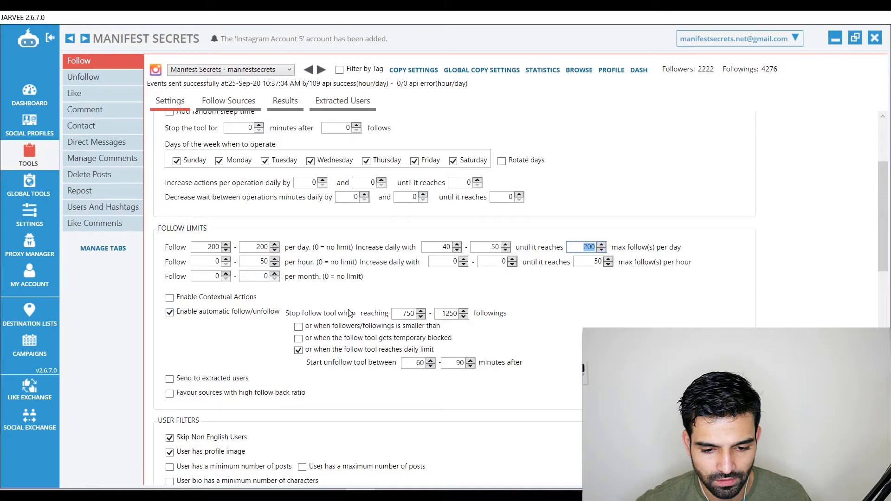
scroll(350, 287, "down", 1)
scroll(349, 286, "down", 2)
scroll(300, 289, "down", 1)
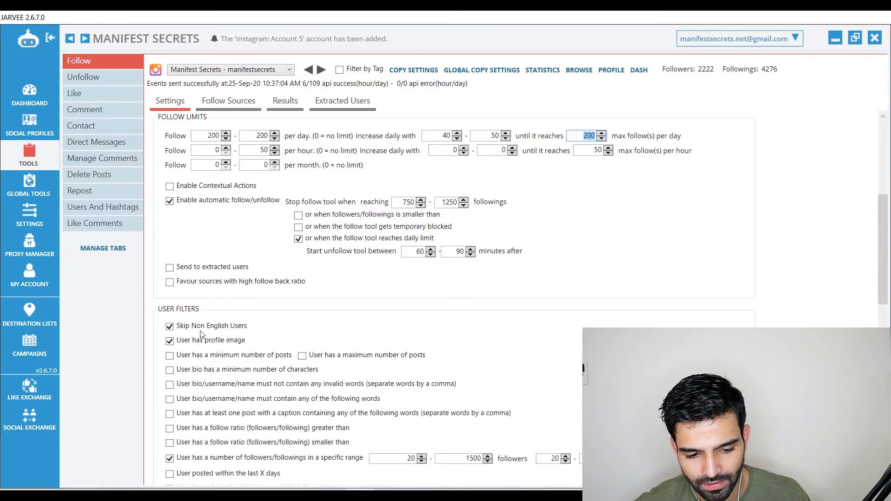
scroll(202, 328, "down", 2)
scroll(475, 318, "down", 2)
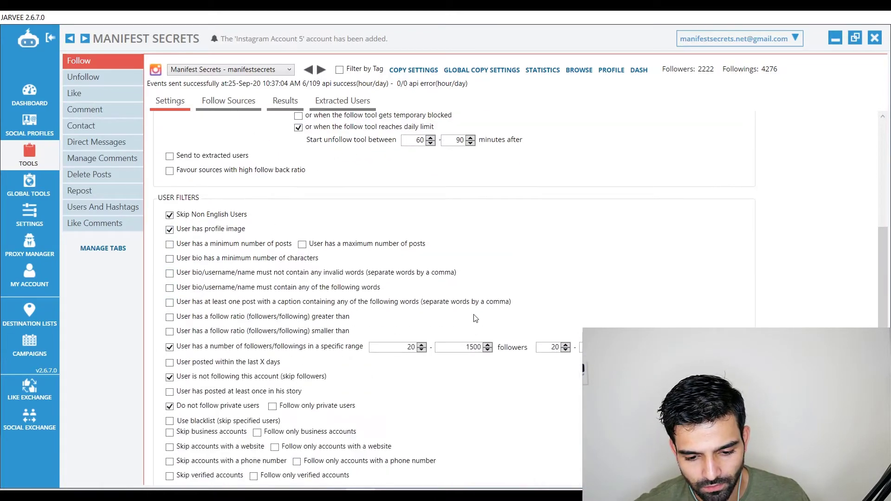
scroll(268, 296, "down", 1)
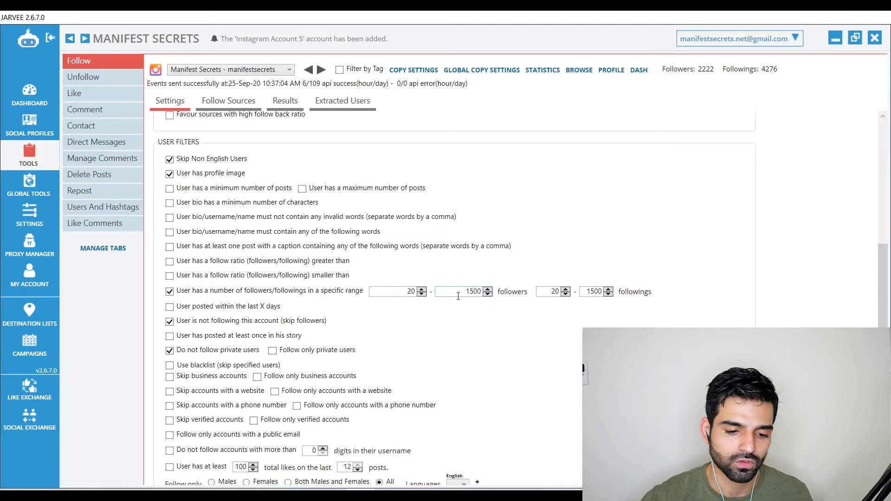
scroll(562, 277, "down", 3)
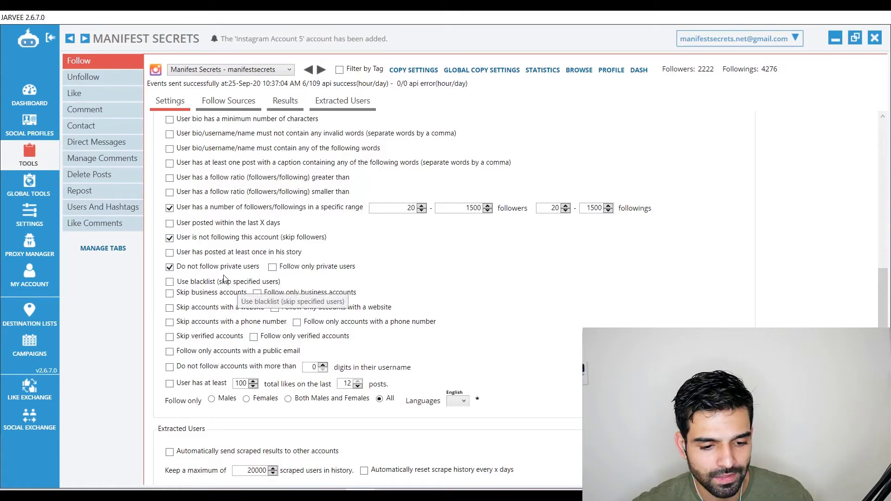
scroll(251, 268, "down", 3)
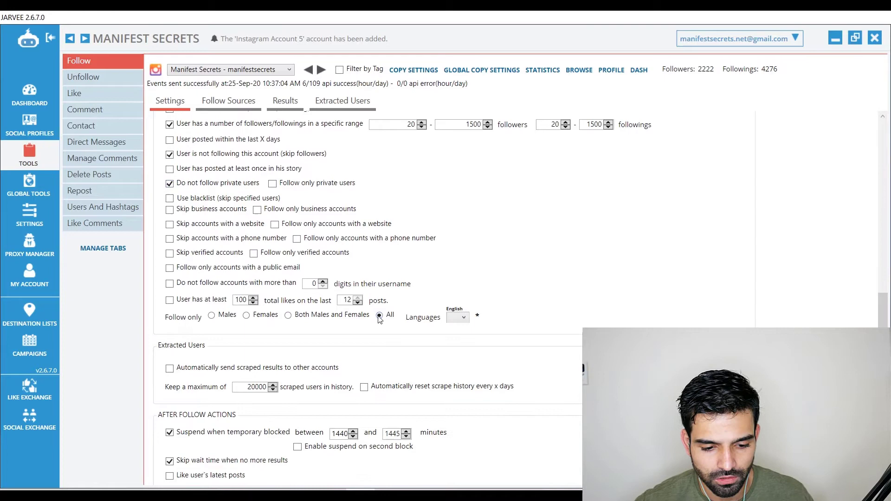
scroll(293, 265, "down", 2)
scroll(339, 263, "down", 3)
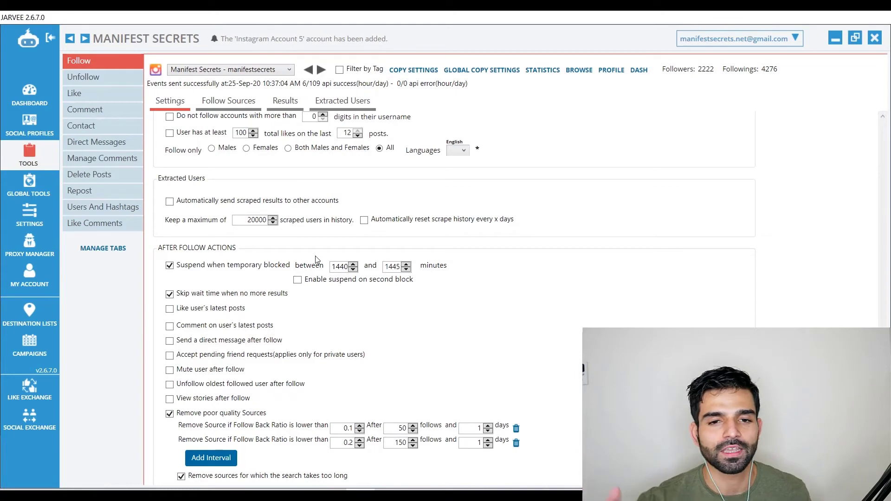
scroll(336, 351, "down", 2)
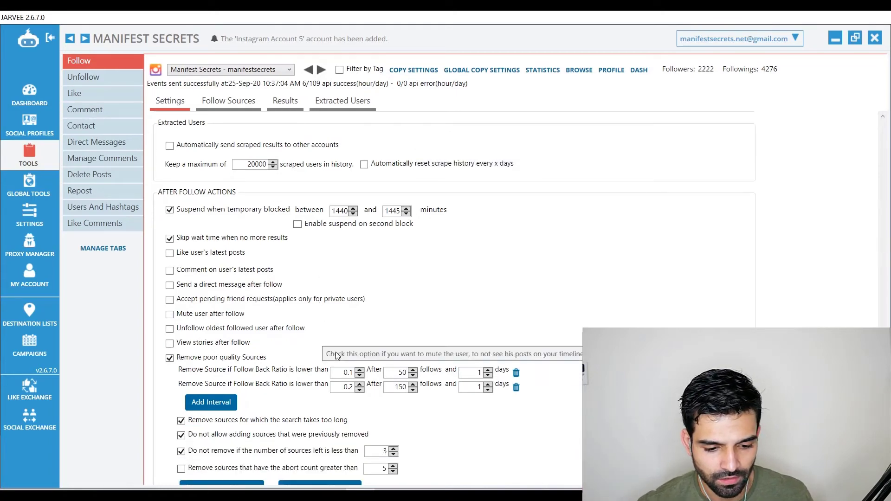
scroll(279, 299, "down", 1)
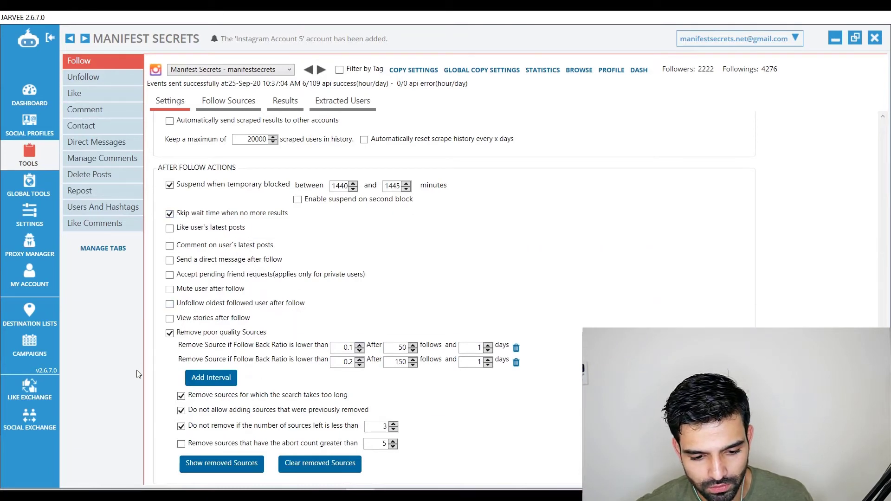
scroll(458, 303, "up", 3)
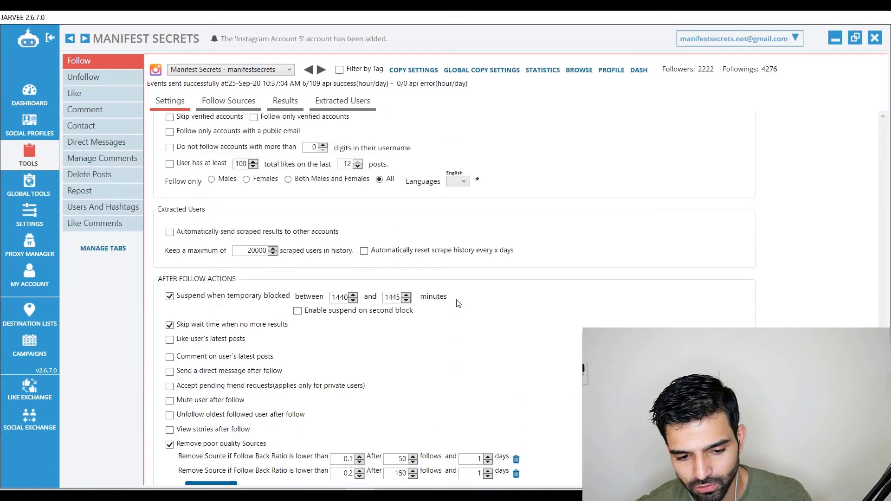
- Show the Follow Sources table of target accounts whose followers are followed
left_click(228, 103)
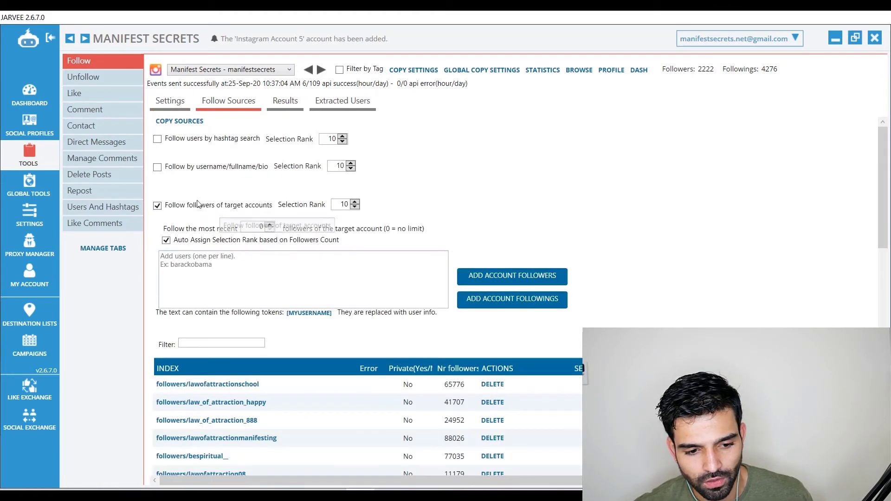
scroll(255, 210, "down", 2)
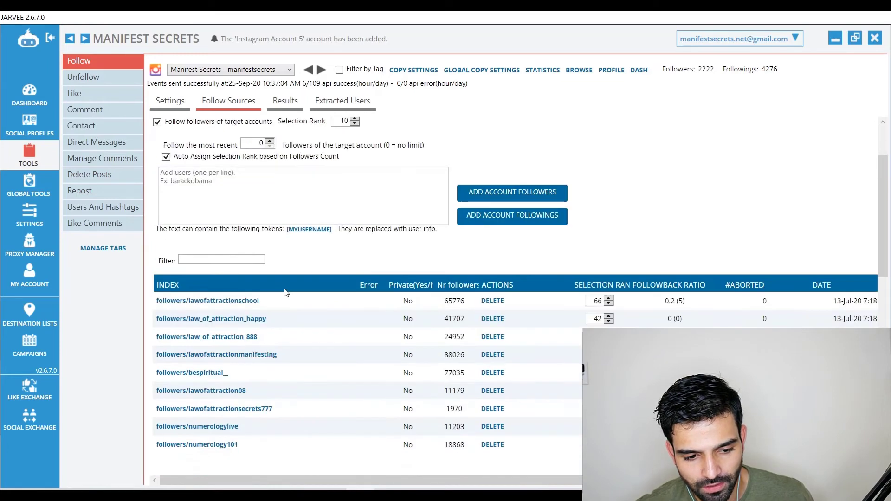
scroll(370, 335, "down", 5)
scroll(369, 314, "down", 3)
scroll(369, 314, "down", 2)
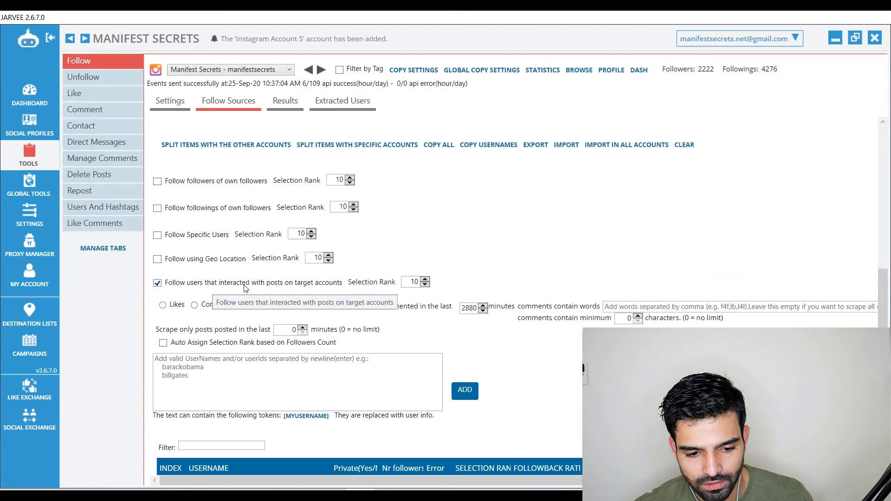
scroll(395, 333, "down", 2)
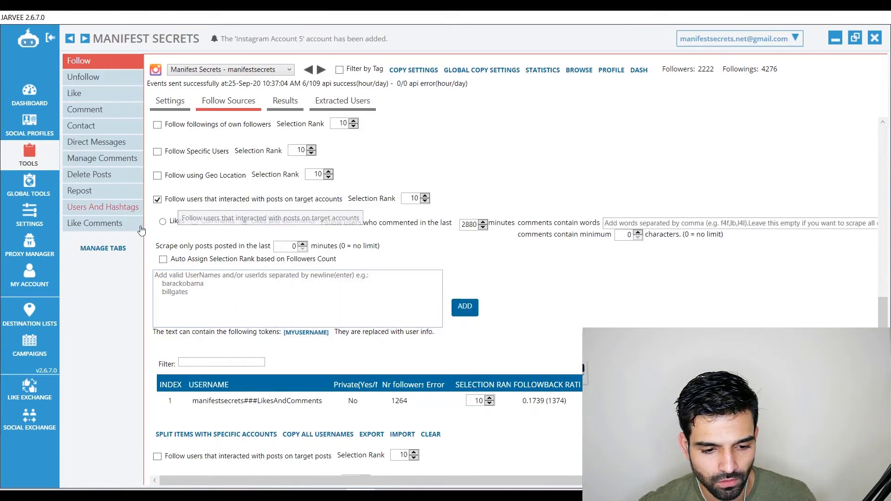
scroll(293, 247, "up", 3)
scroll(294, 247, "up", 2)
scroll(295, 245, "up", 2)
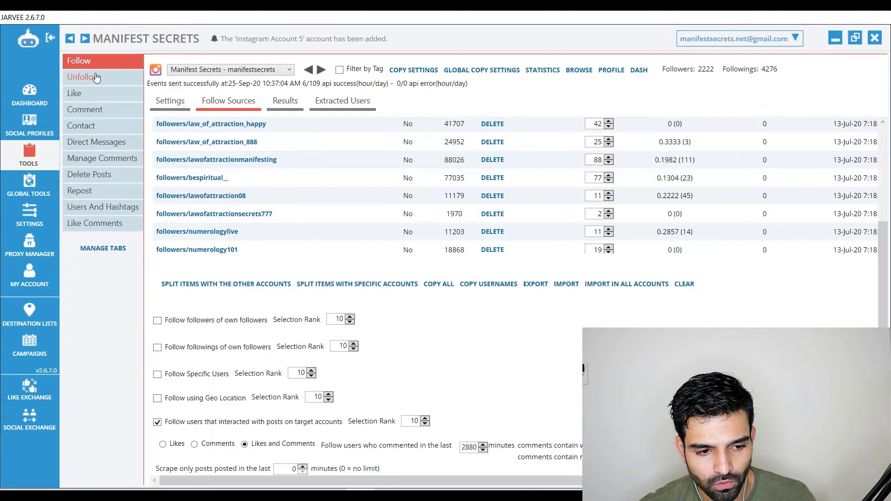
scroll(374, 218, "up", 2)
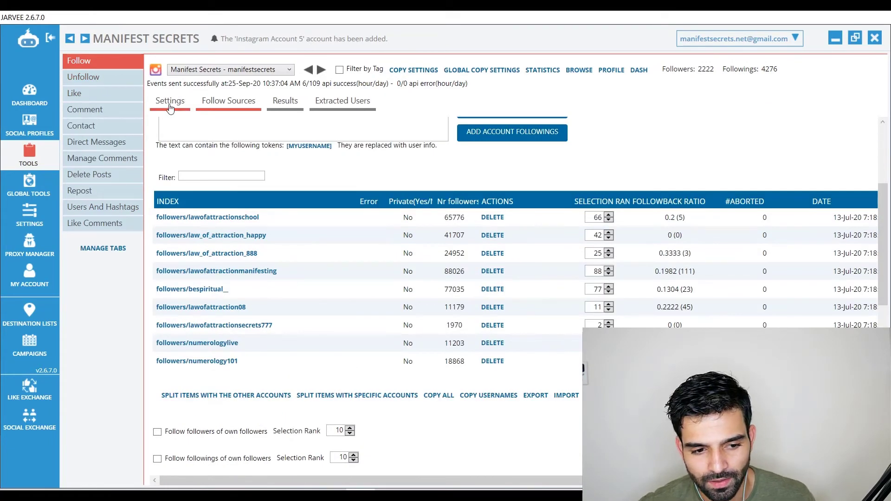
left_click(169, 104)
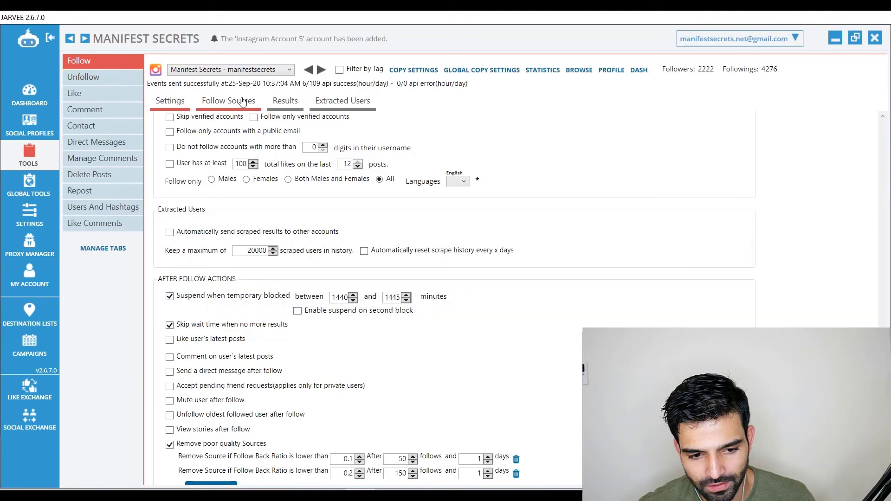
left_click(243, 102)
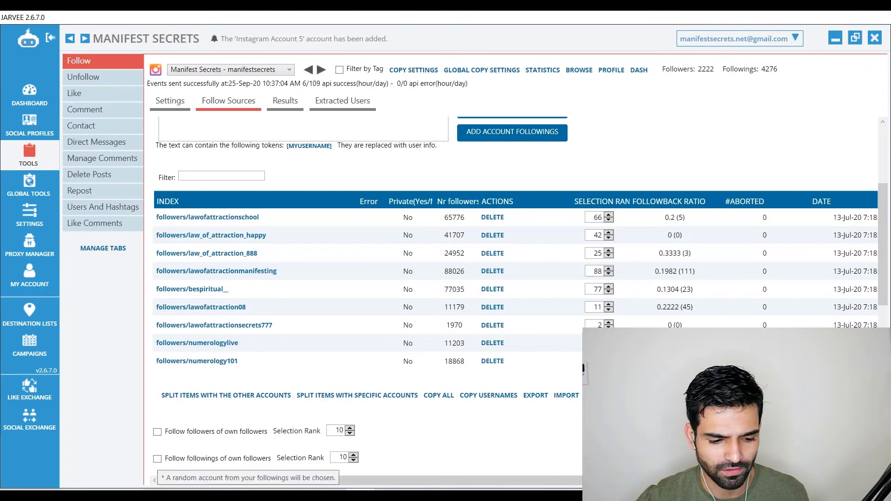
- Bring up the jarvee.com pricing tab and highlight the Regular plan's $49.95 monthly price
left_click(172, 475)
key("ctrl+Tab")
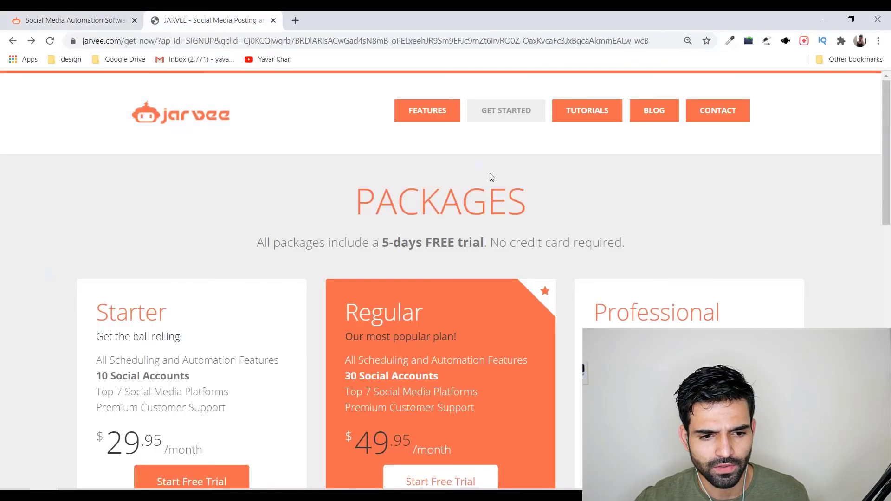
scroll(408, 249, "down", 2)
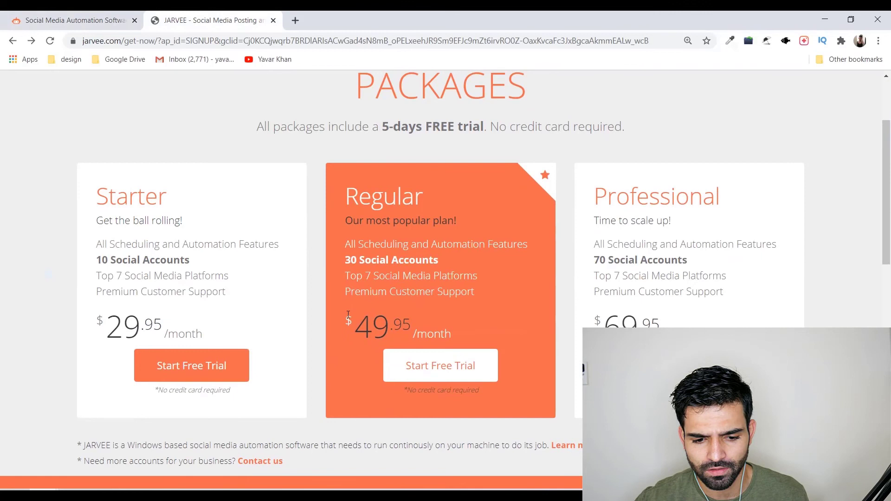
left_click_drag(348, 315, 470, 334)
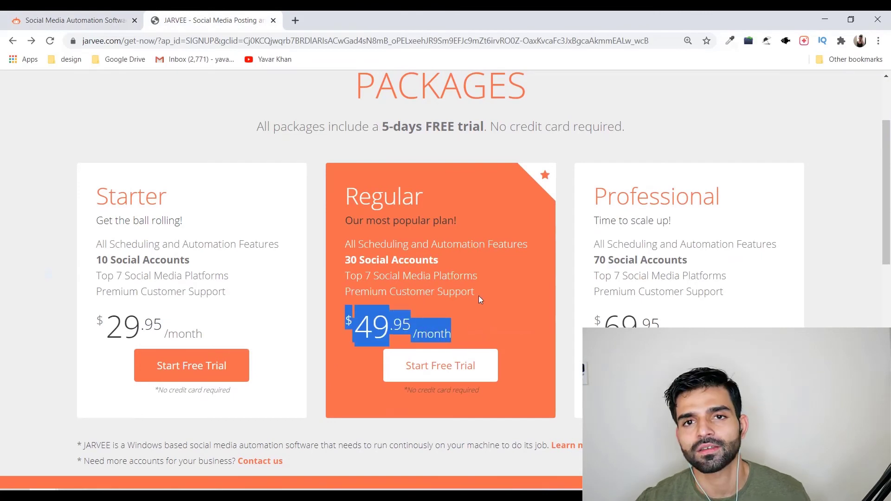